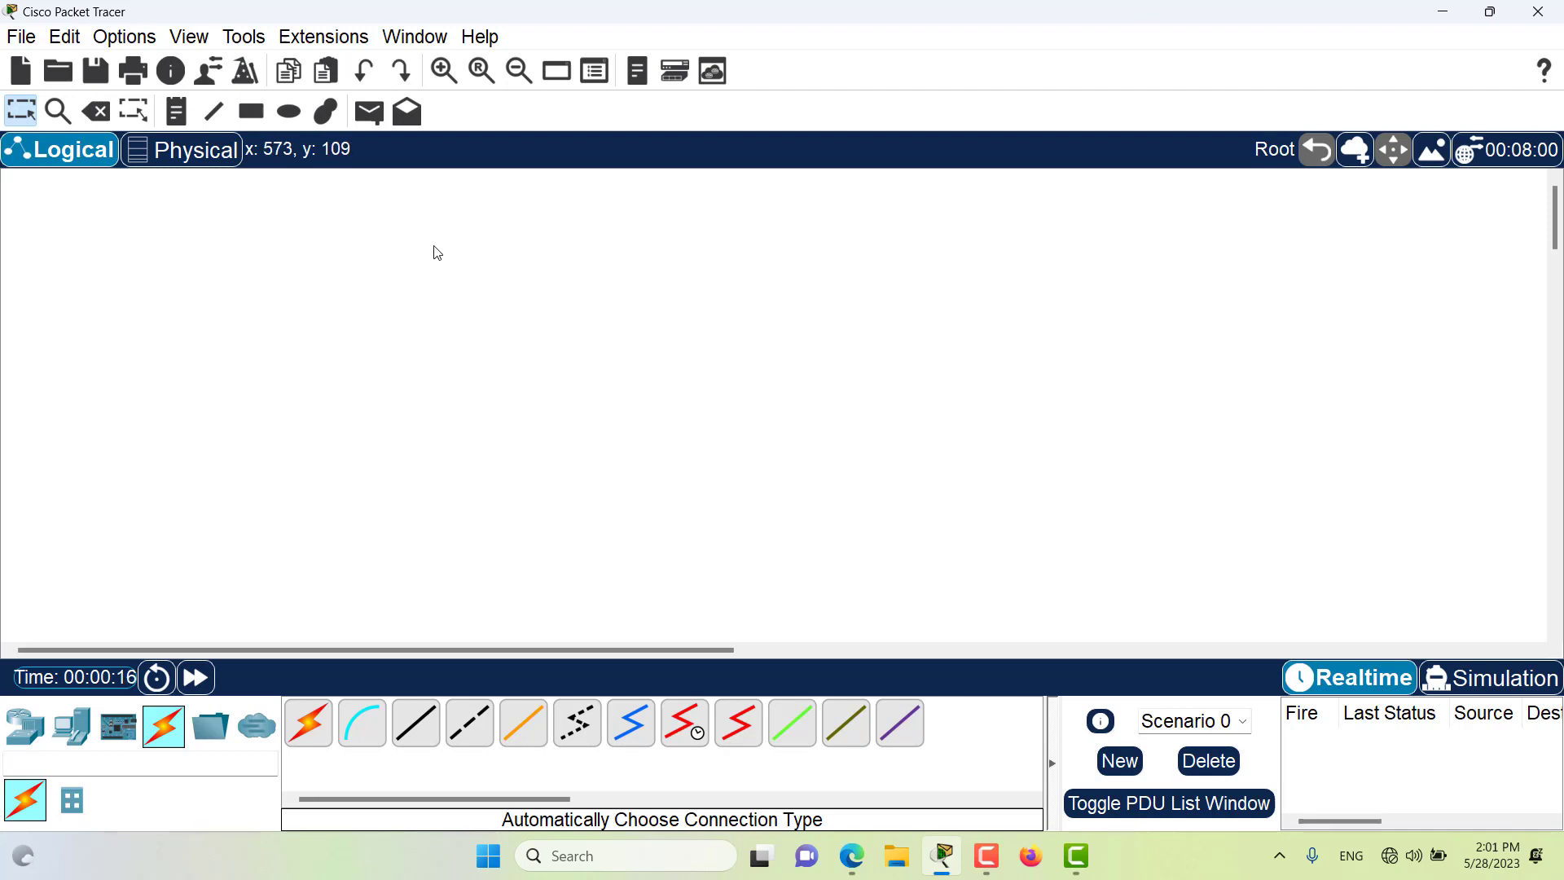
- Switch the workspace to the Physical view with the Home City intercity map
left_click(170, 159)
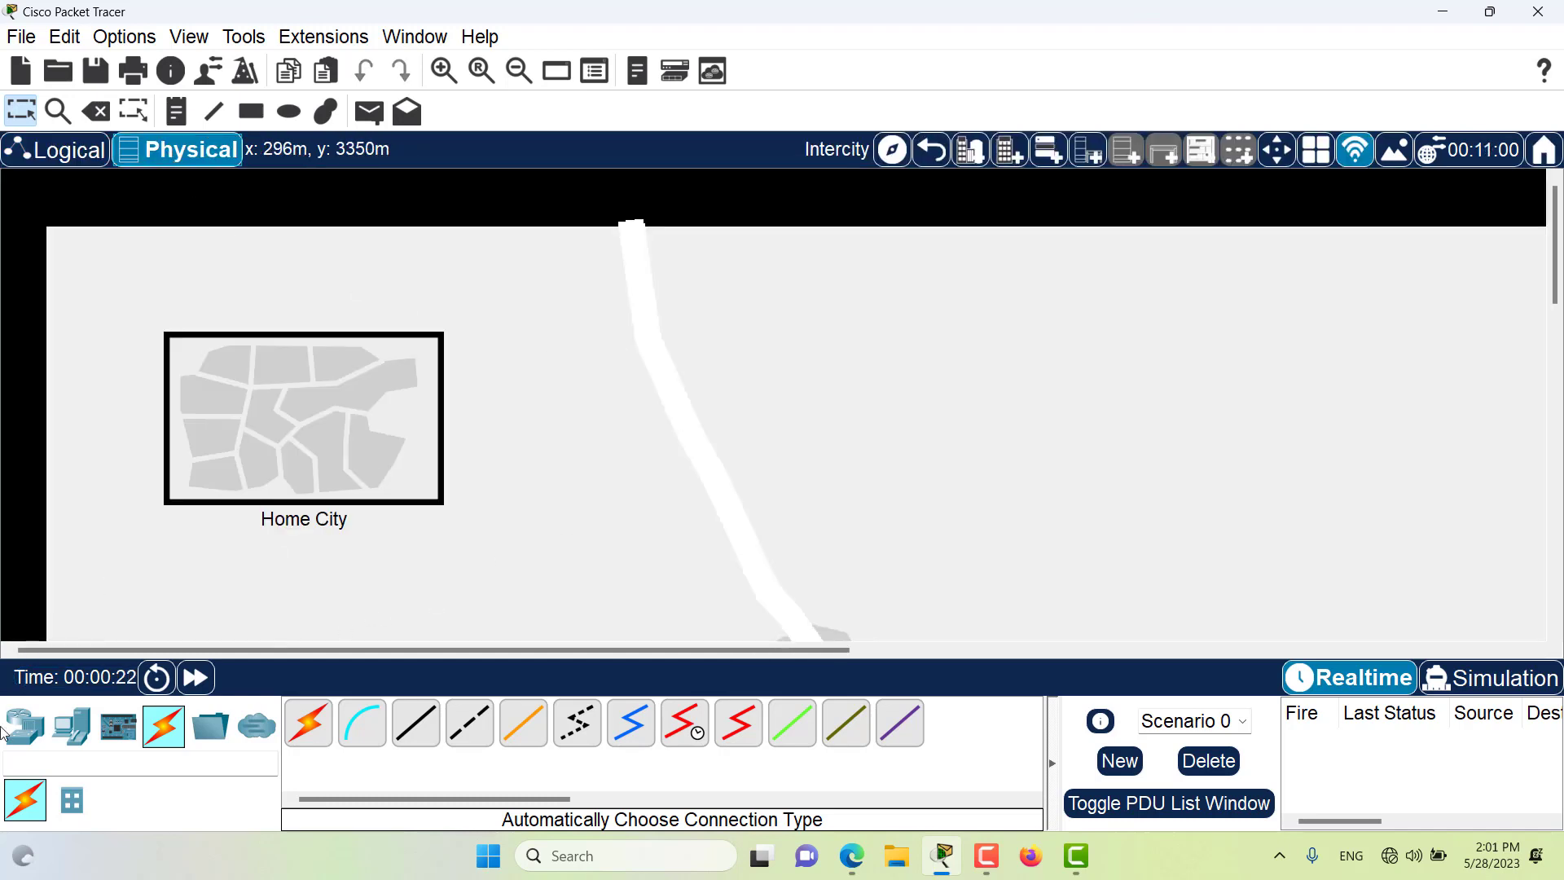
- Drop Switch0, Switch1 and Switch2 beside Home City, Switch2 below the others, and nudge them
left_click(31, 739)
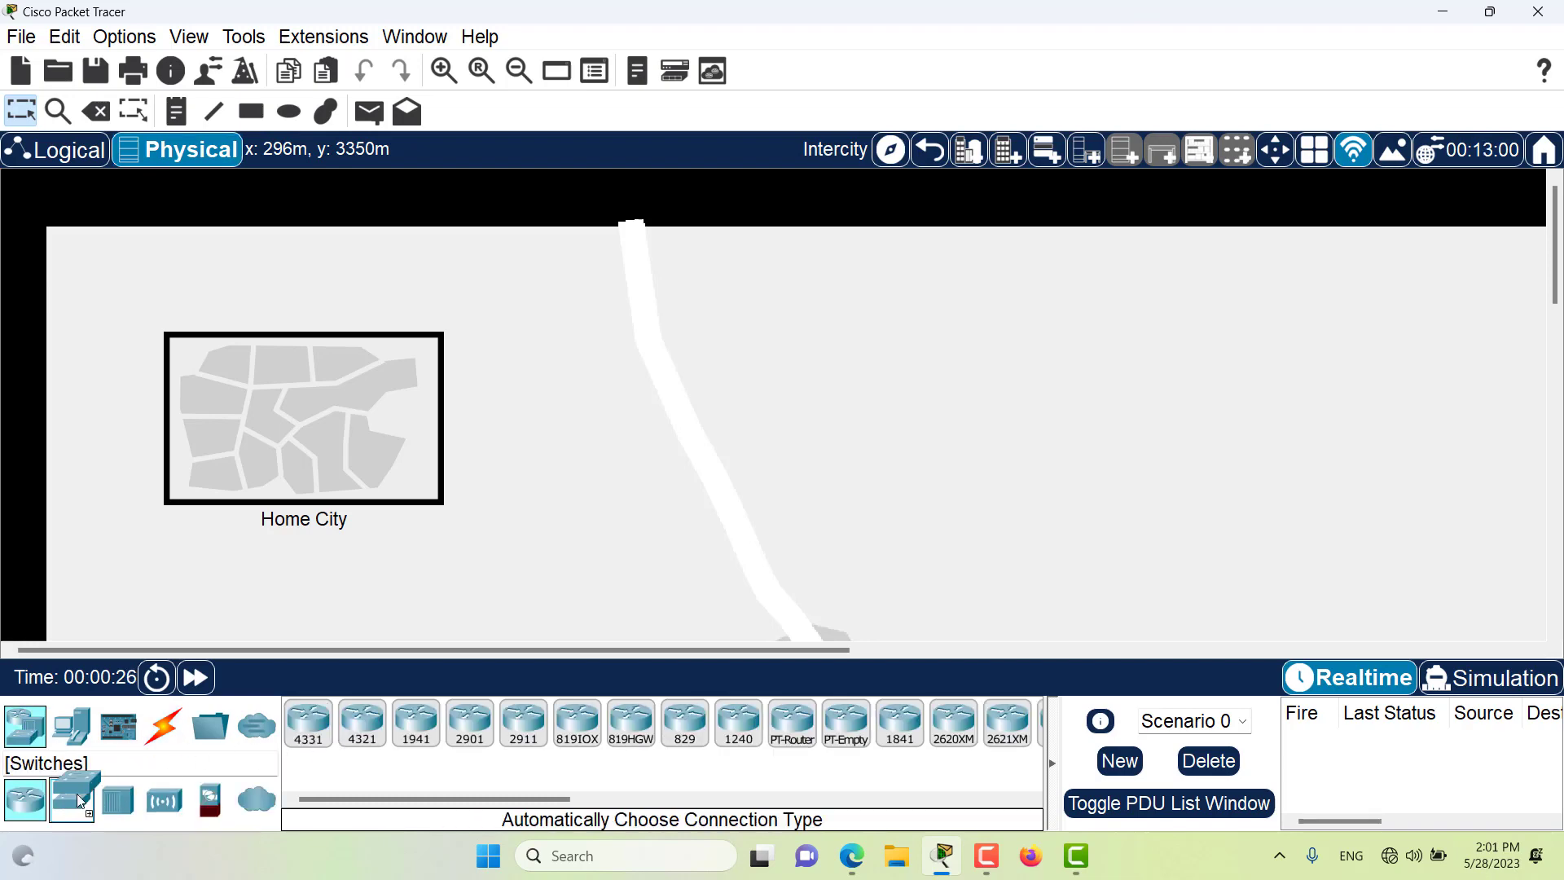
left_click_drag(687, 362, 687, 362)
left_click_drag(71, 801, 994, 372)
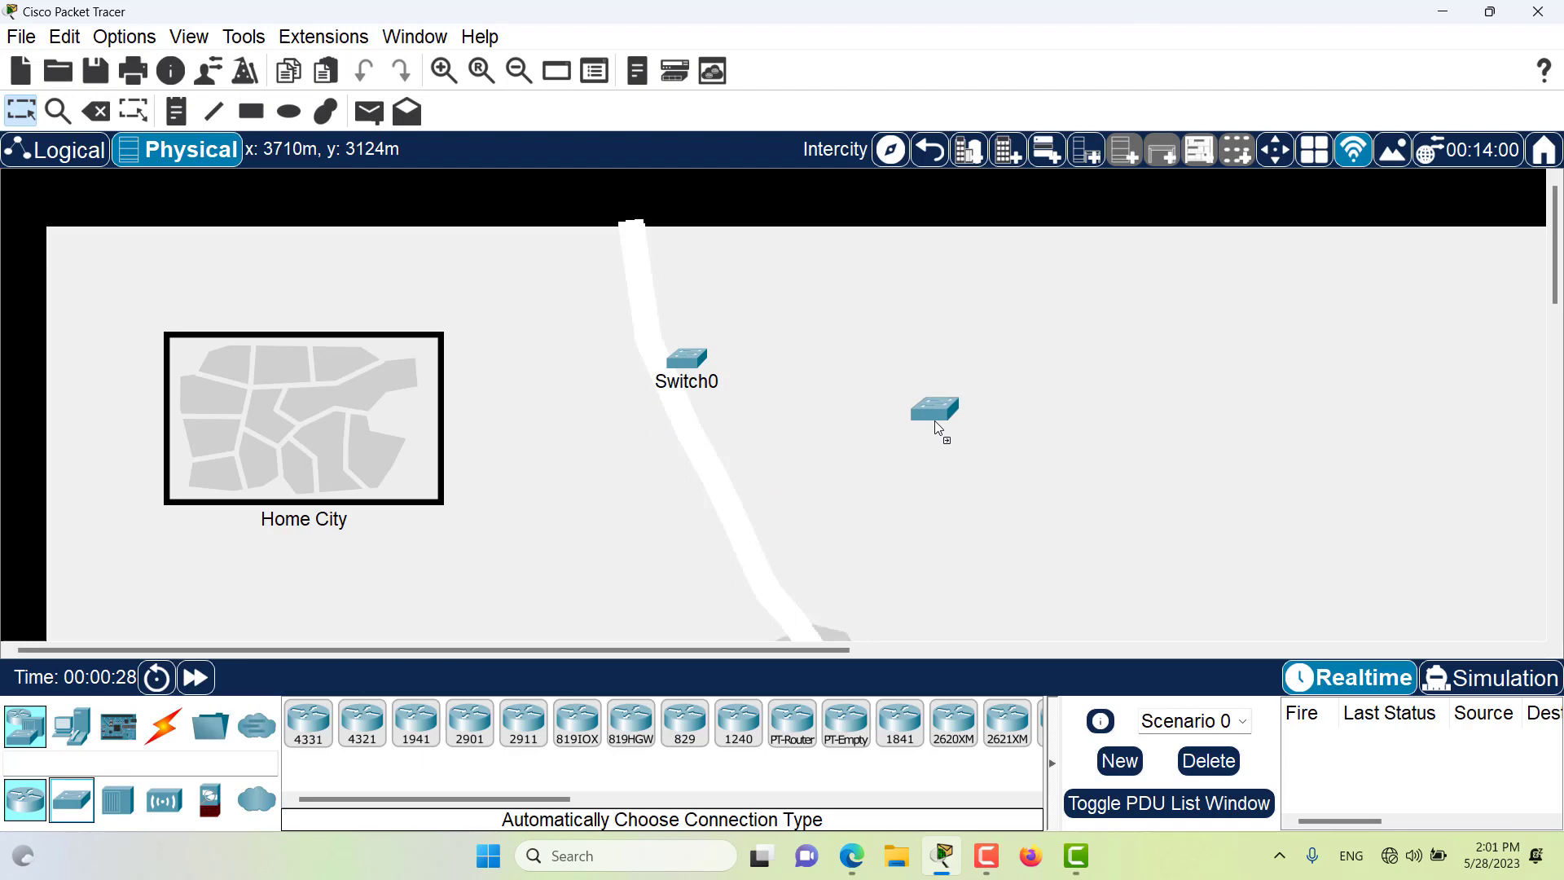
left_click_drag(71, 801, 856, 528)
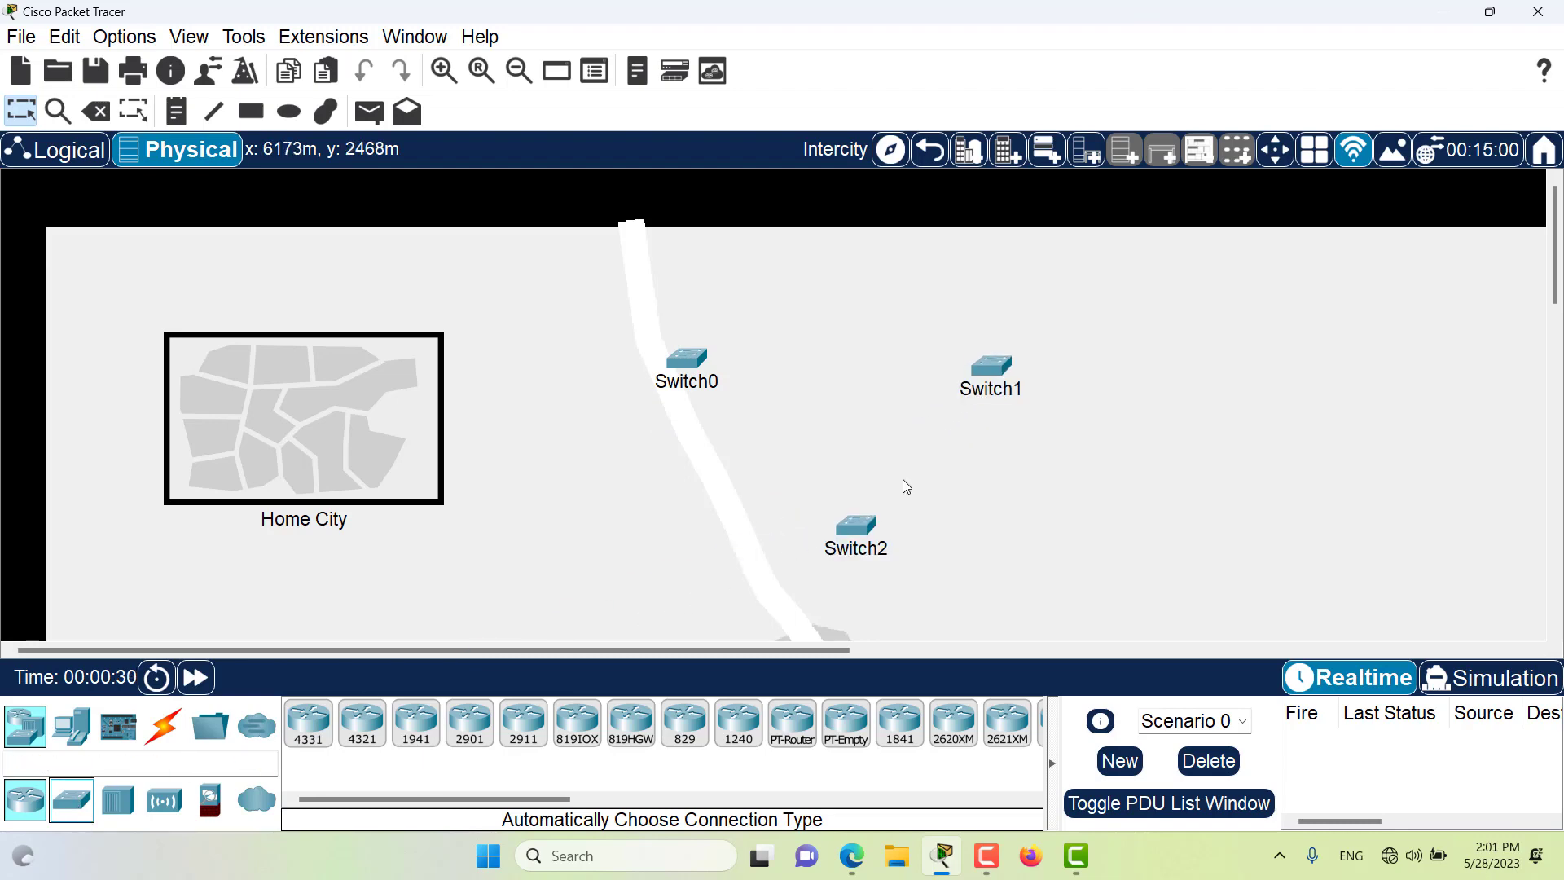
left_click_drag(991, 368, 1011, 359)
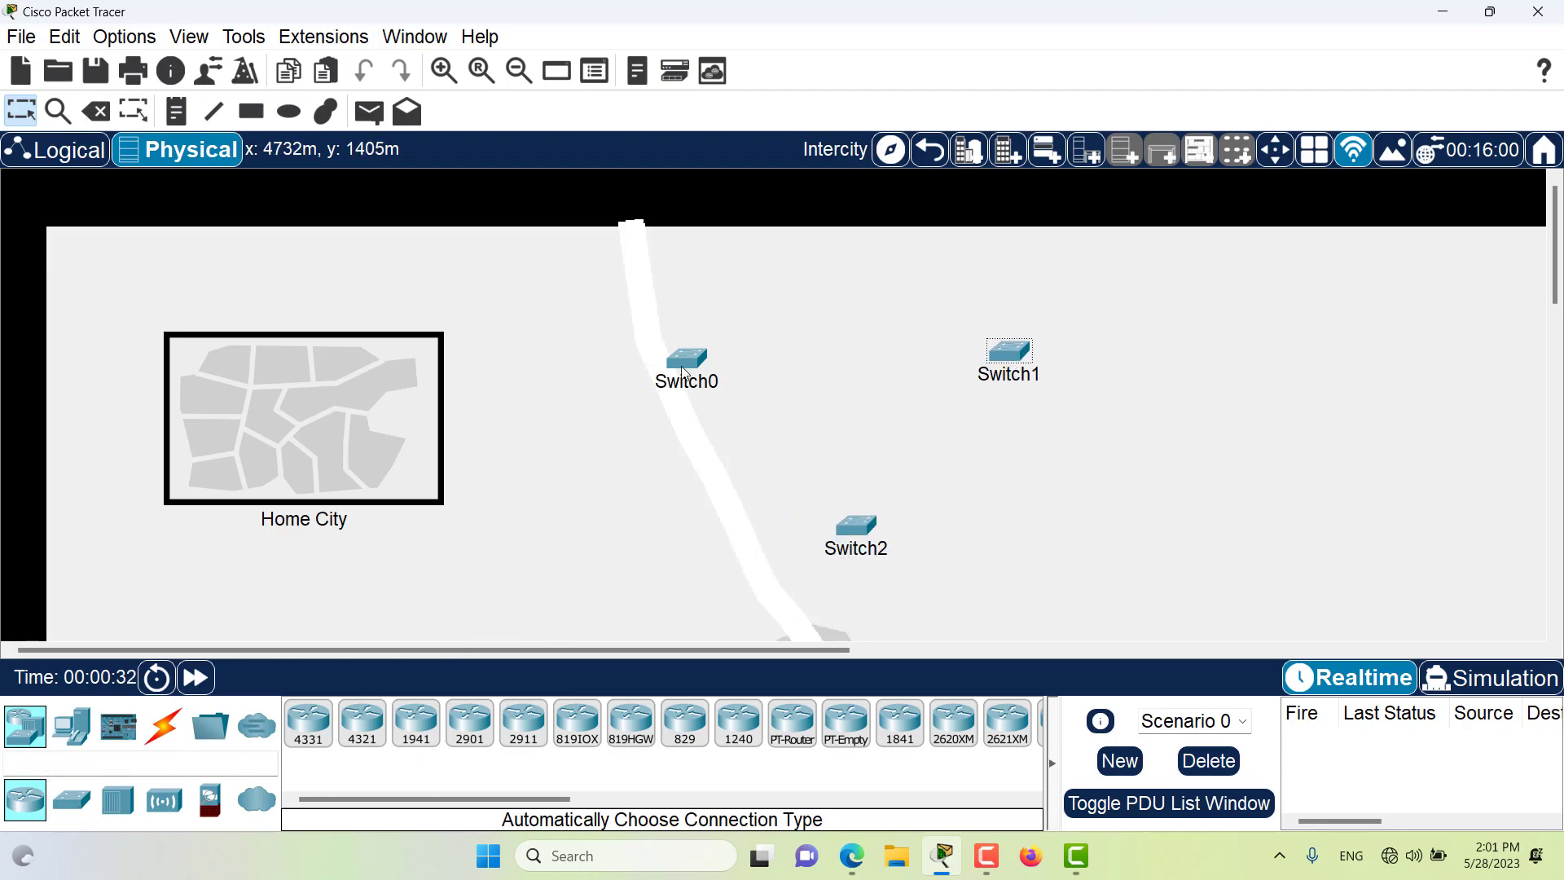
left_click_drag(685, 357, 678, 348)
- Link Switch0 to Switch1 with an automatically chosen cable
left_click(164, 726)
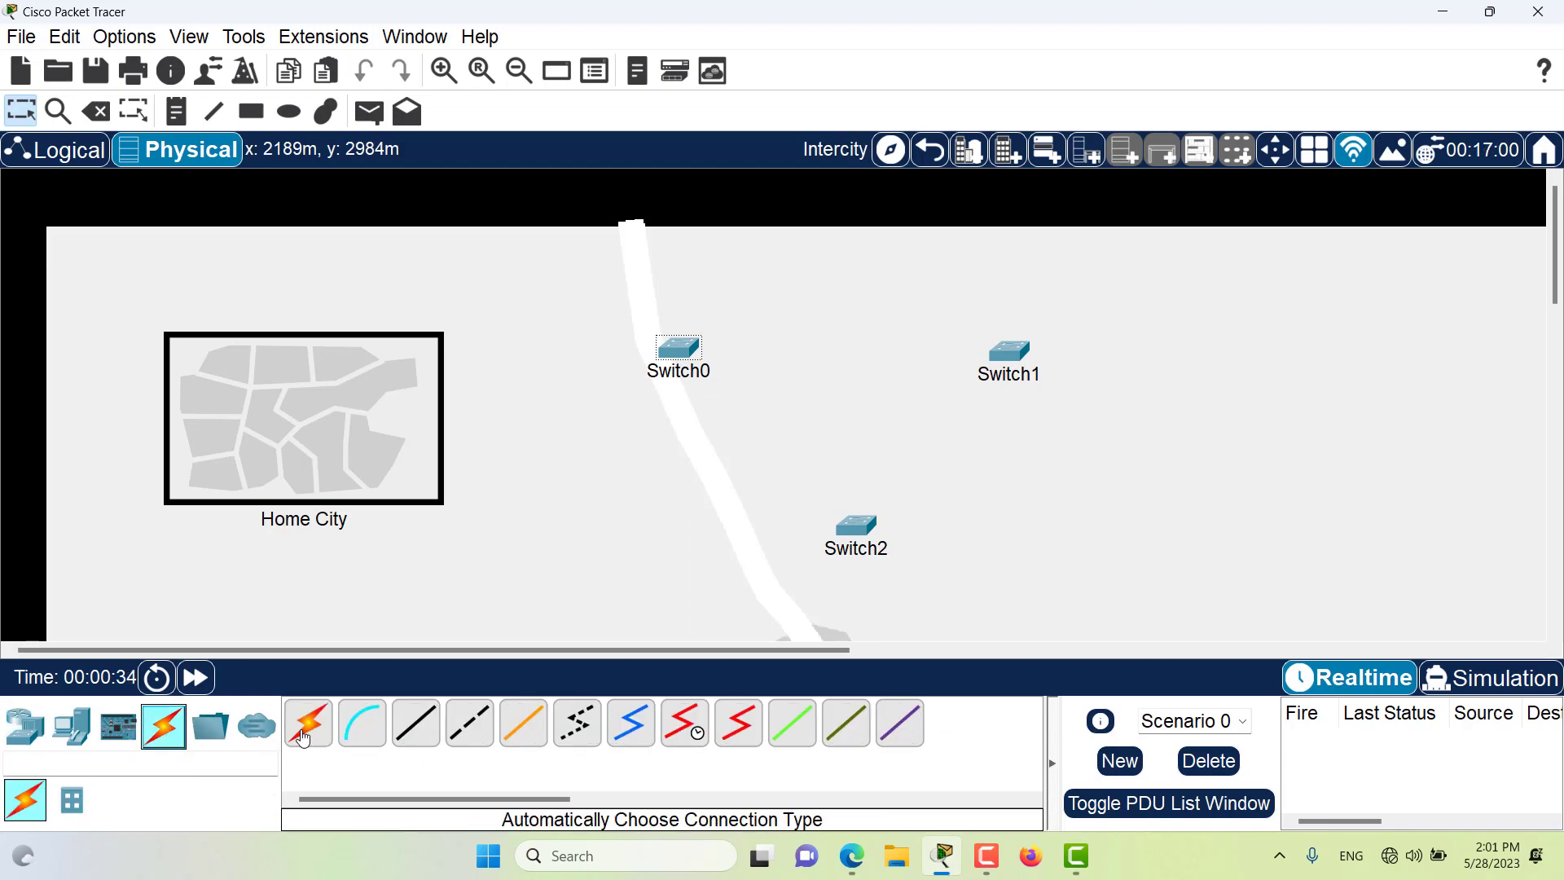
left_click(309, 722)
left_click(683, 352)
left_click(1012, 352)
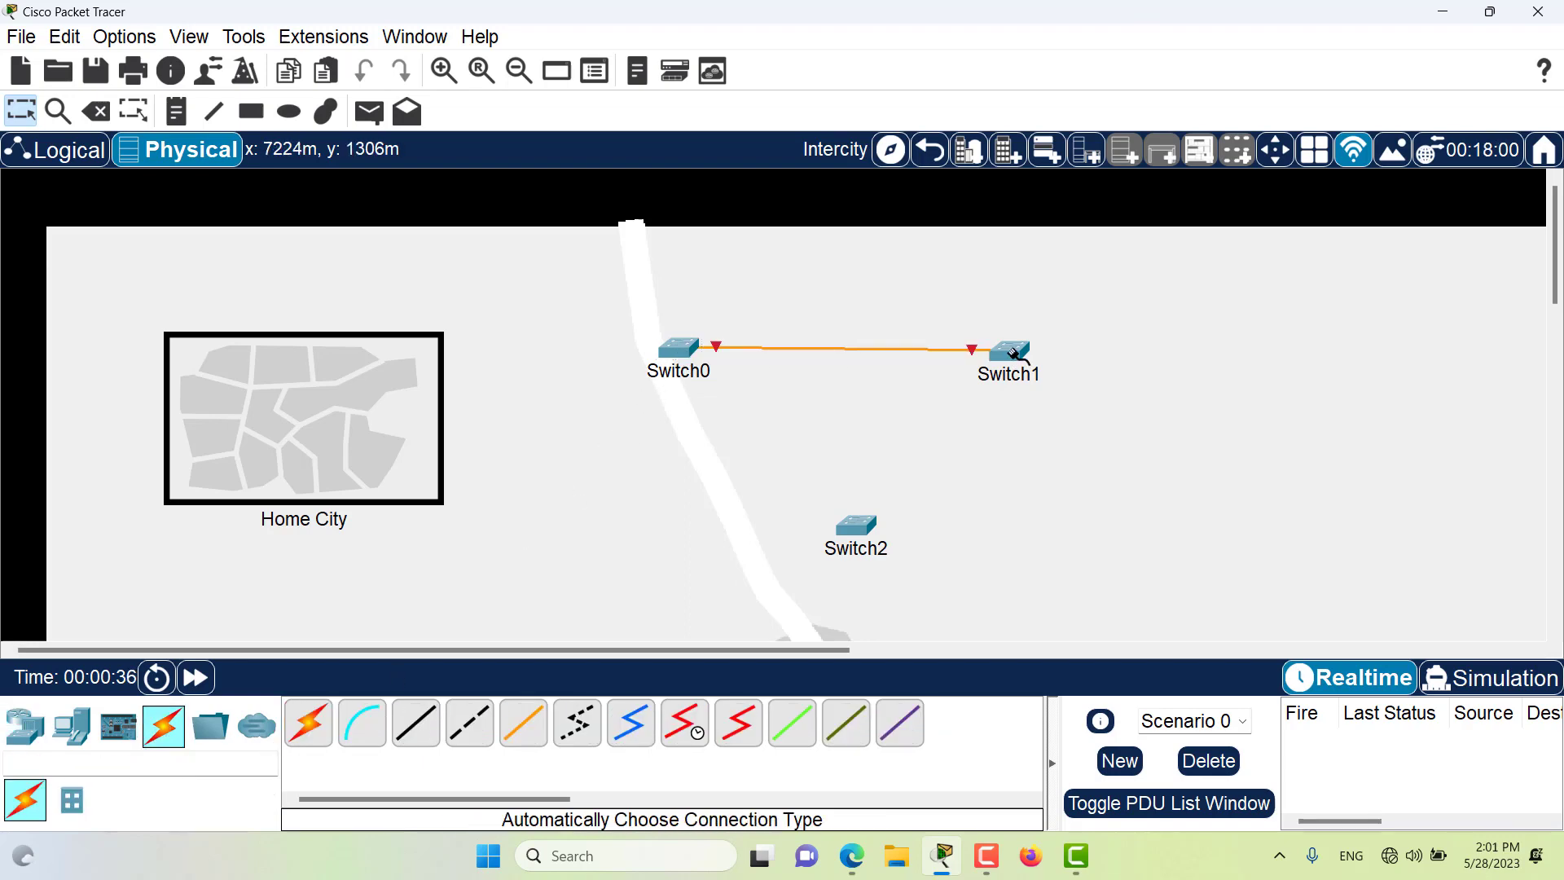
- Add automatic cables for Switch2–Switch1 and Switch0–Switch2, closing the triangle
left_click(308, 723)
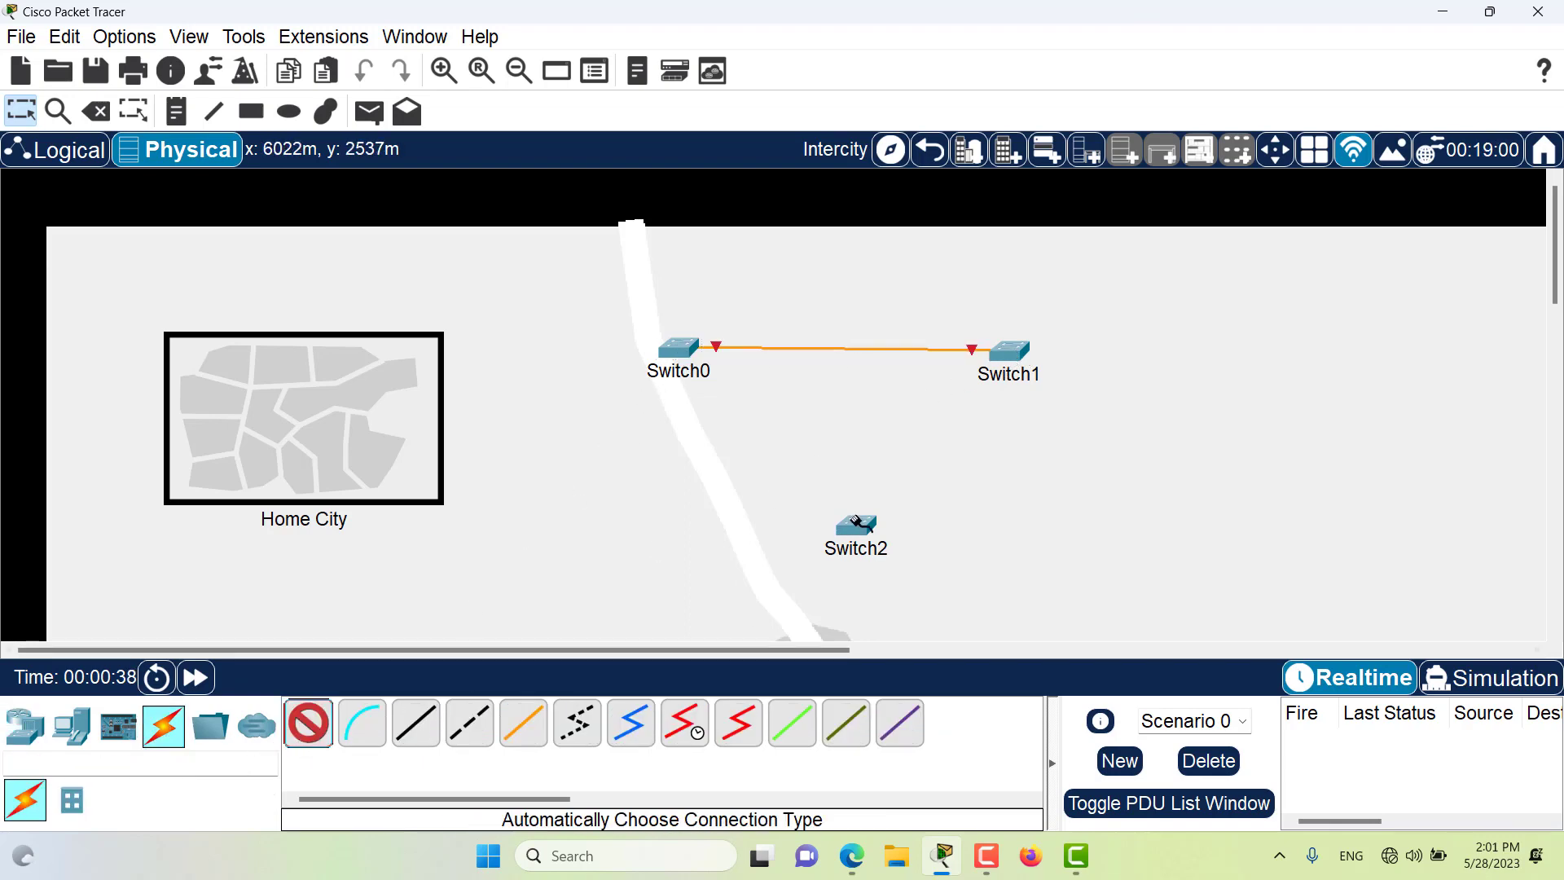
left_click(313, 740)
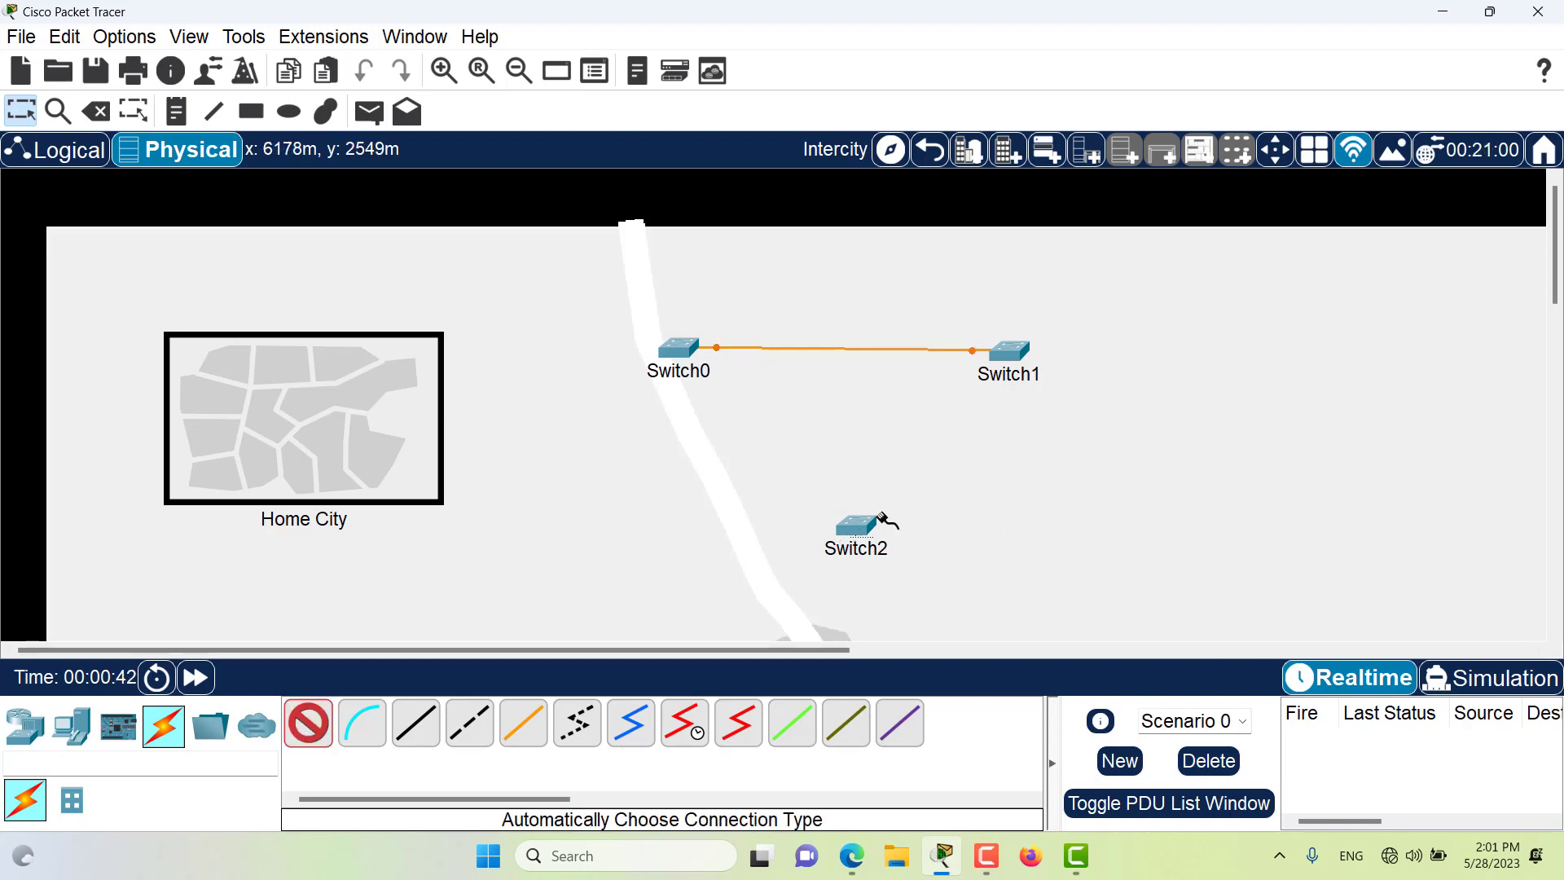
left_click(856, 526)
left_click(1012, 357)
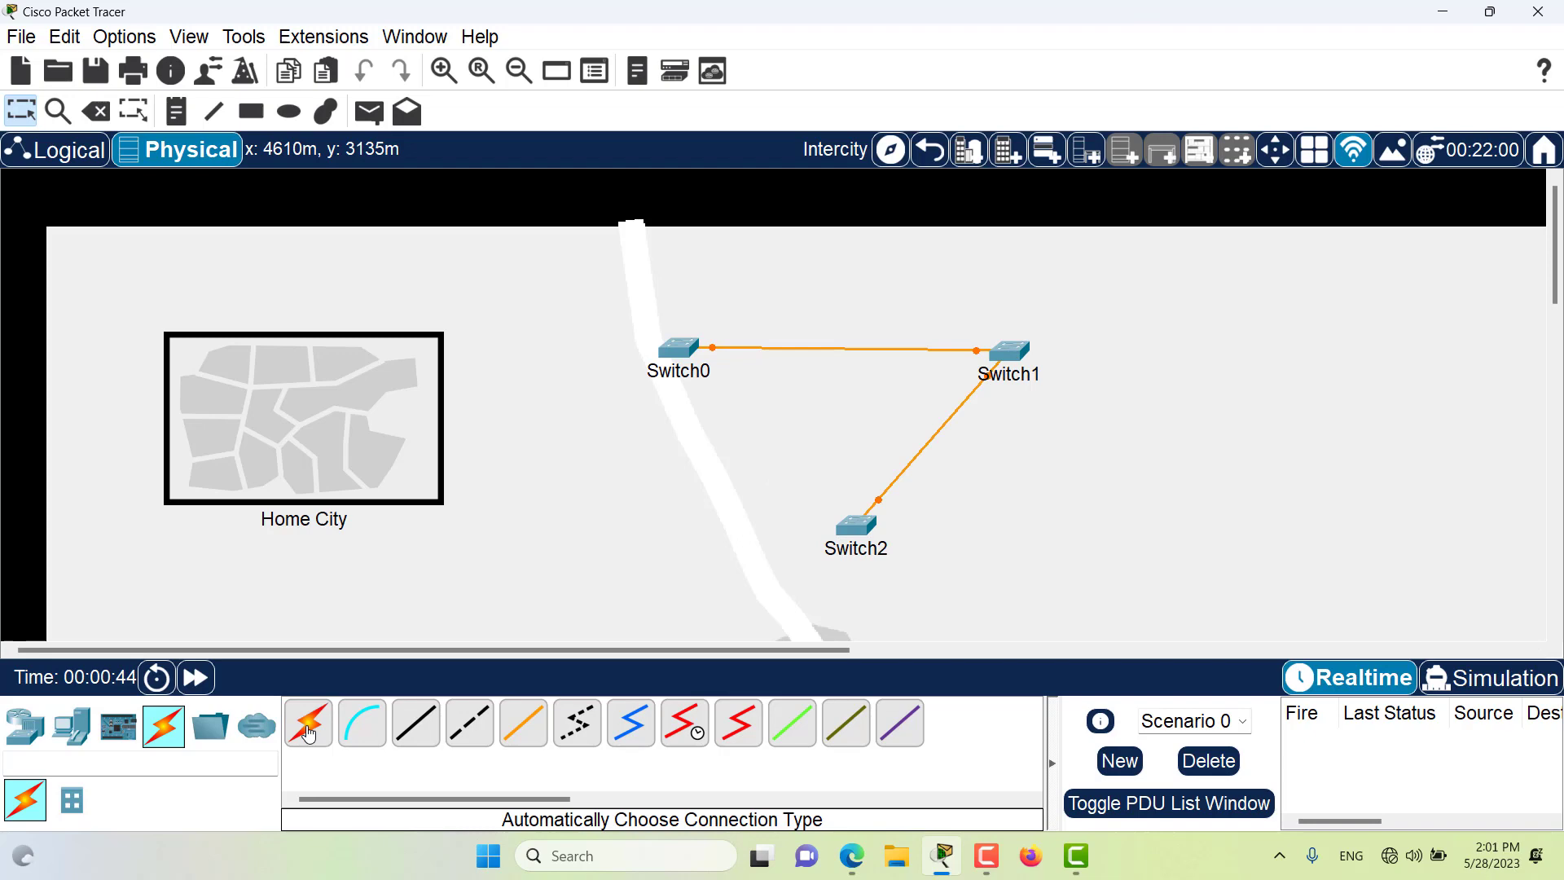
left_click(678, 348)
left_click(856, 525)
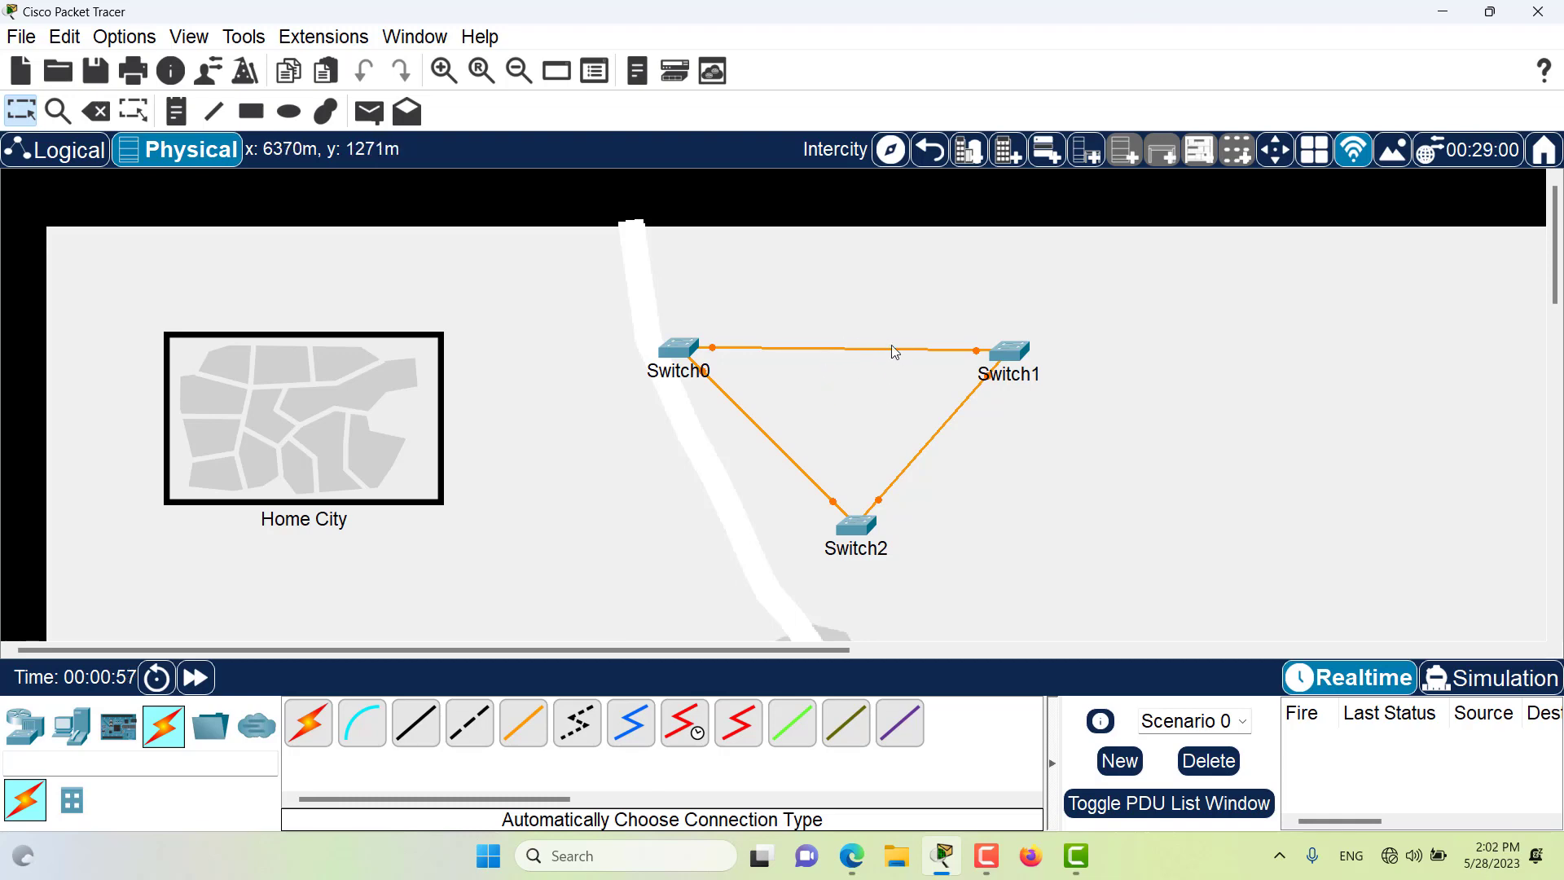
- Nudge Switch1, then color the Switch0–Switch1 cable pure red
left_click_drag(1011, 353, 1041, 349)
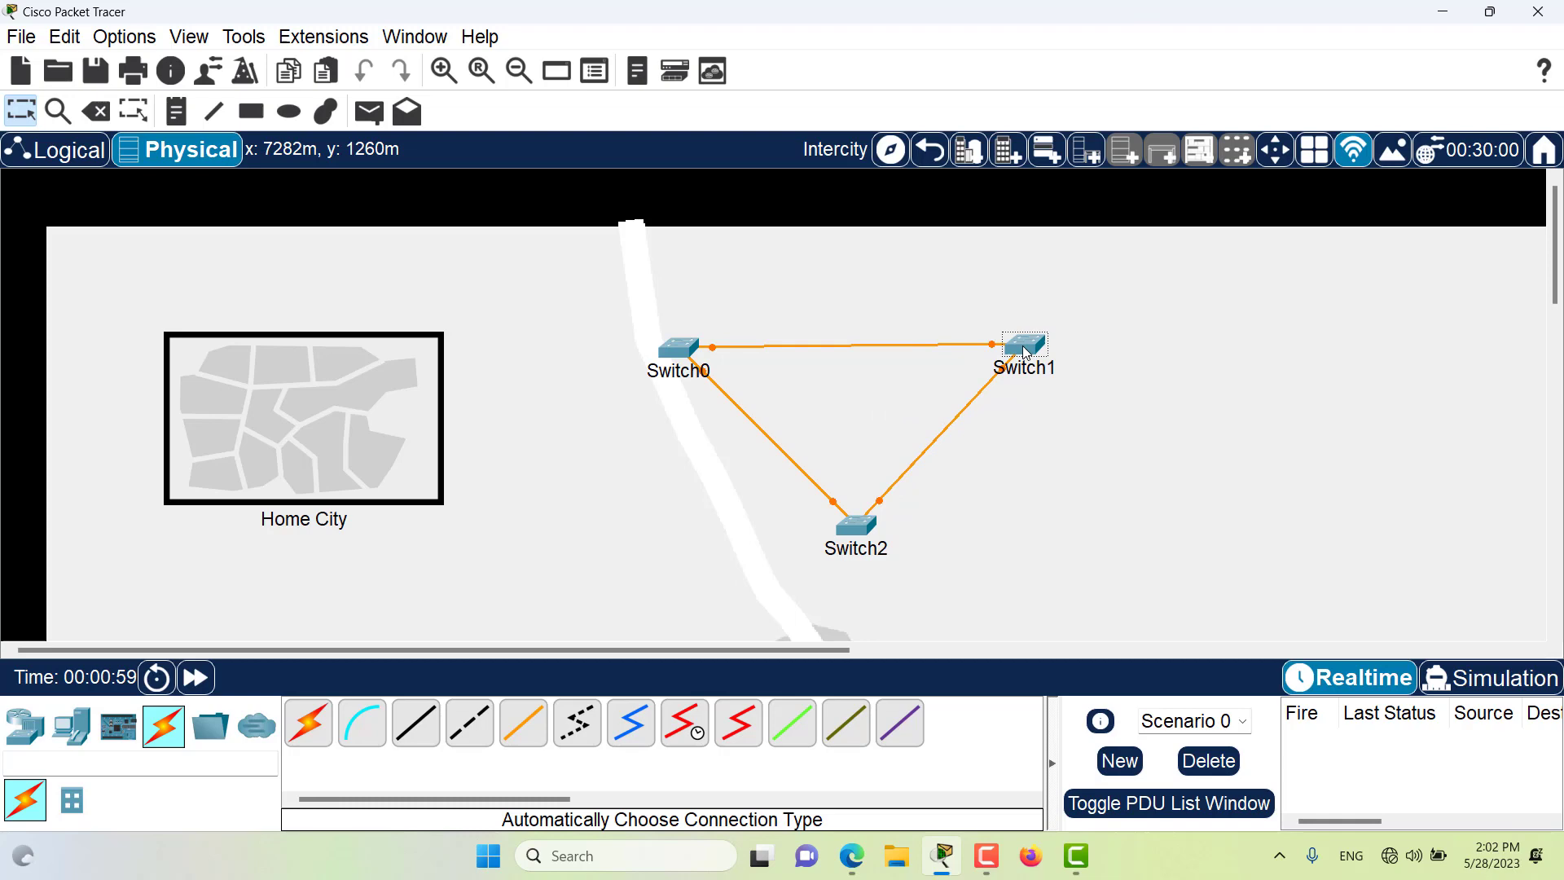
right_click(834, 344)
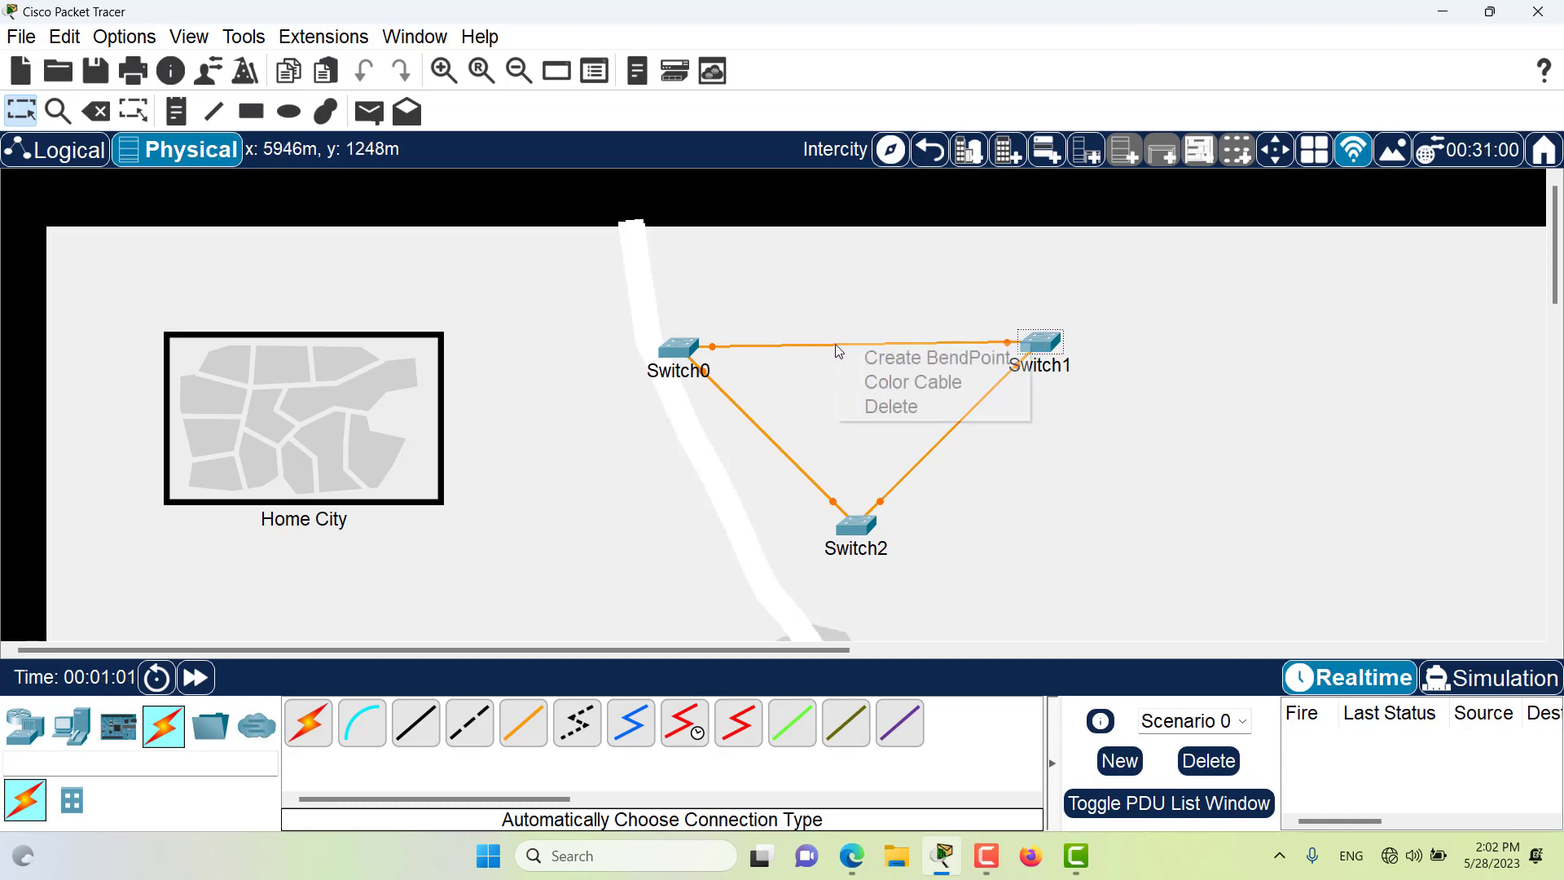
left_click(879, 380)
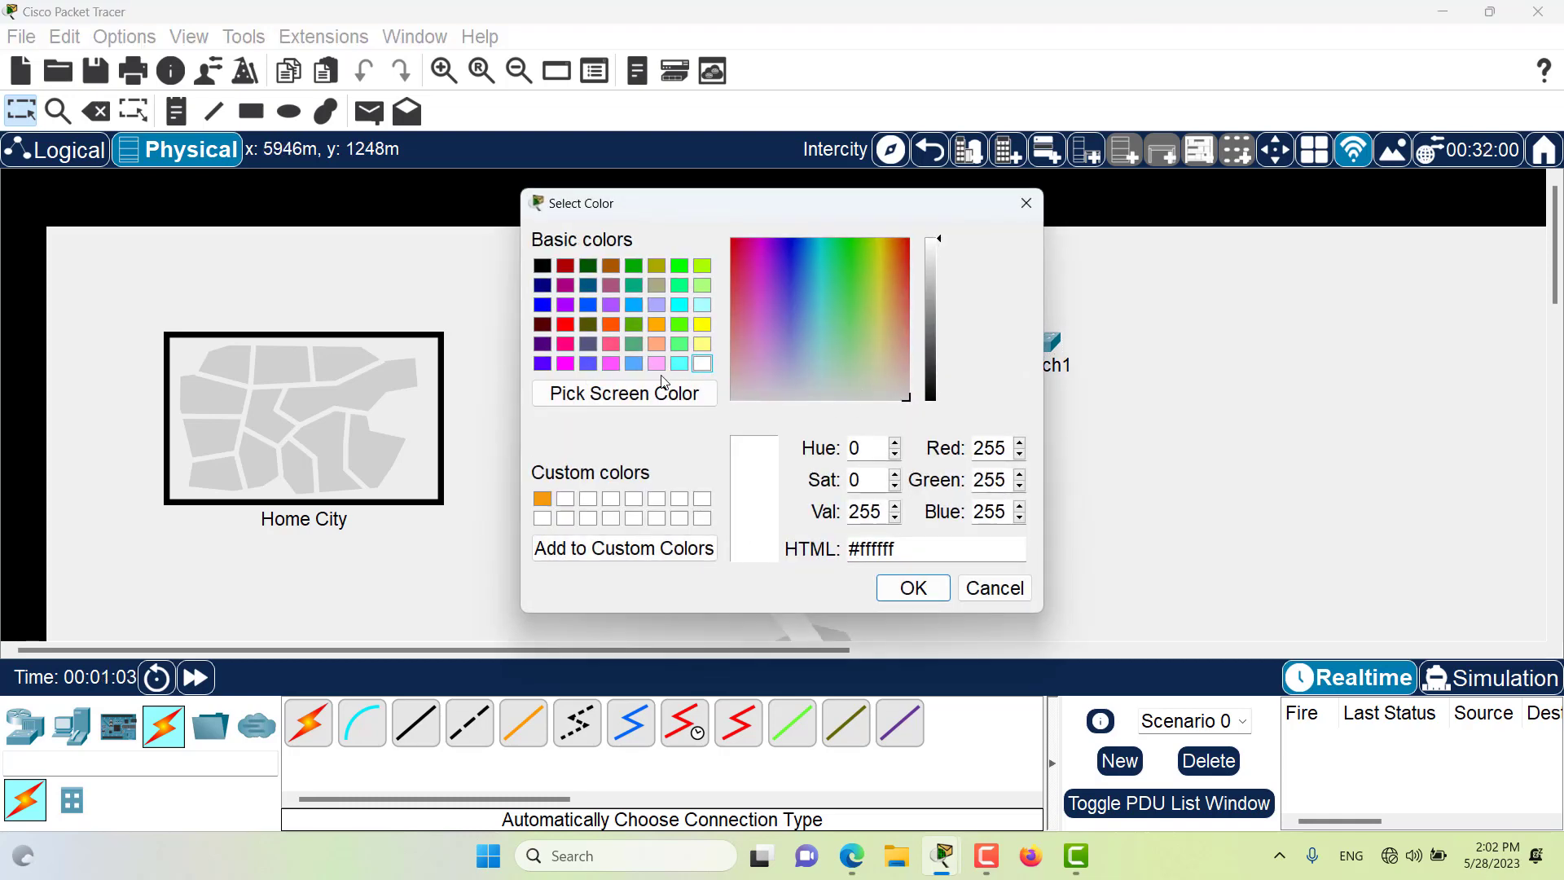
left_click(564, 345)
left_click(567, 324)
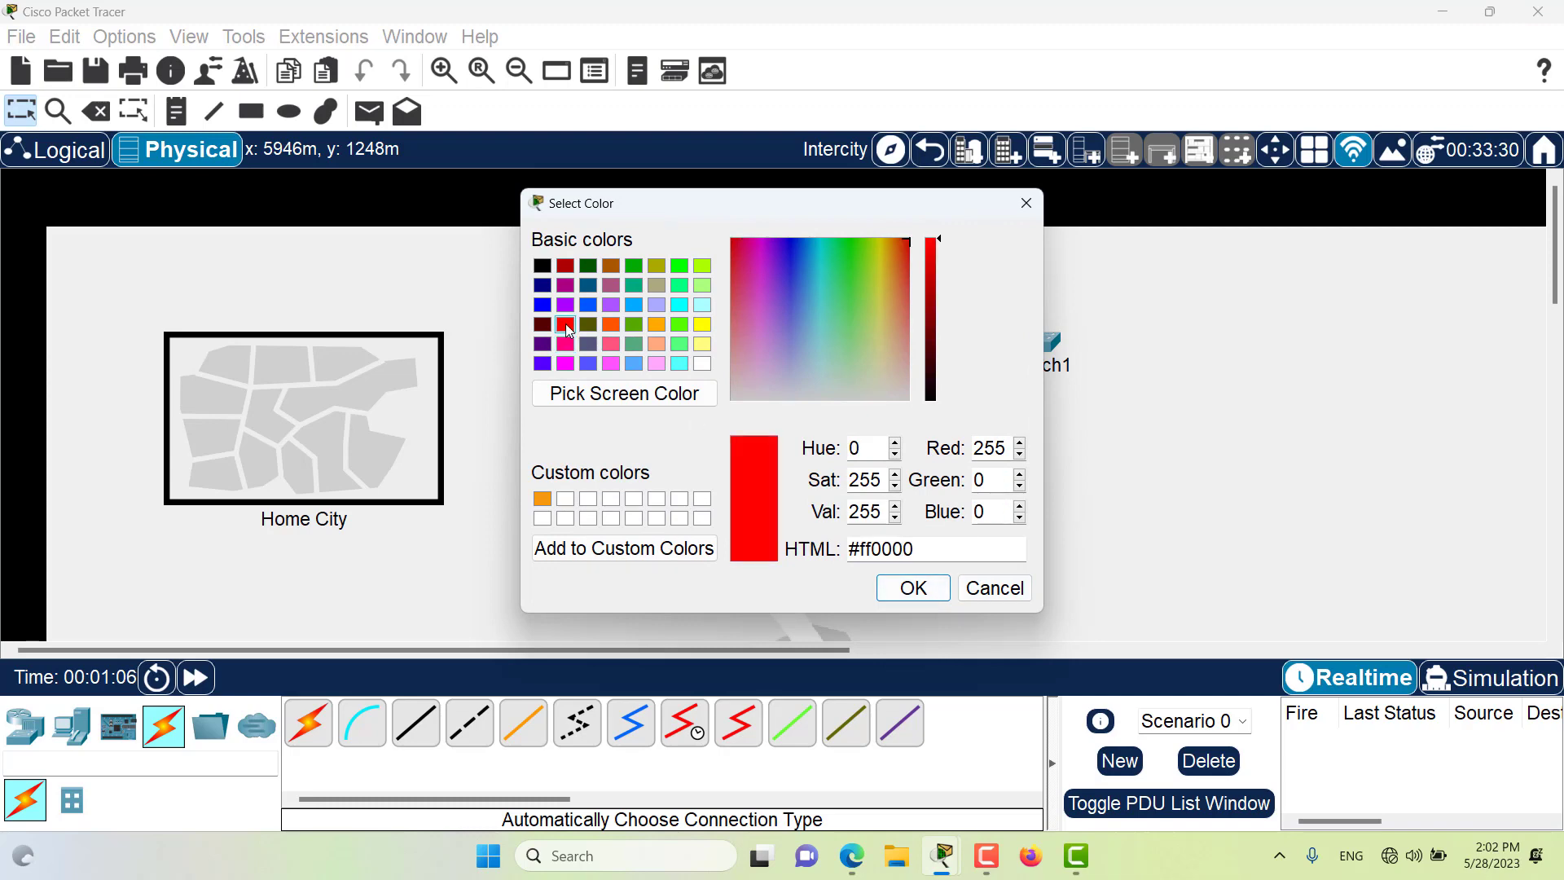
left_click(913, 588)
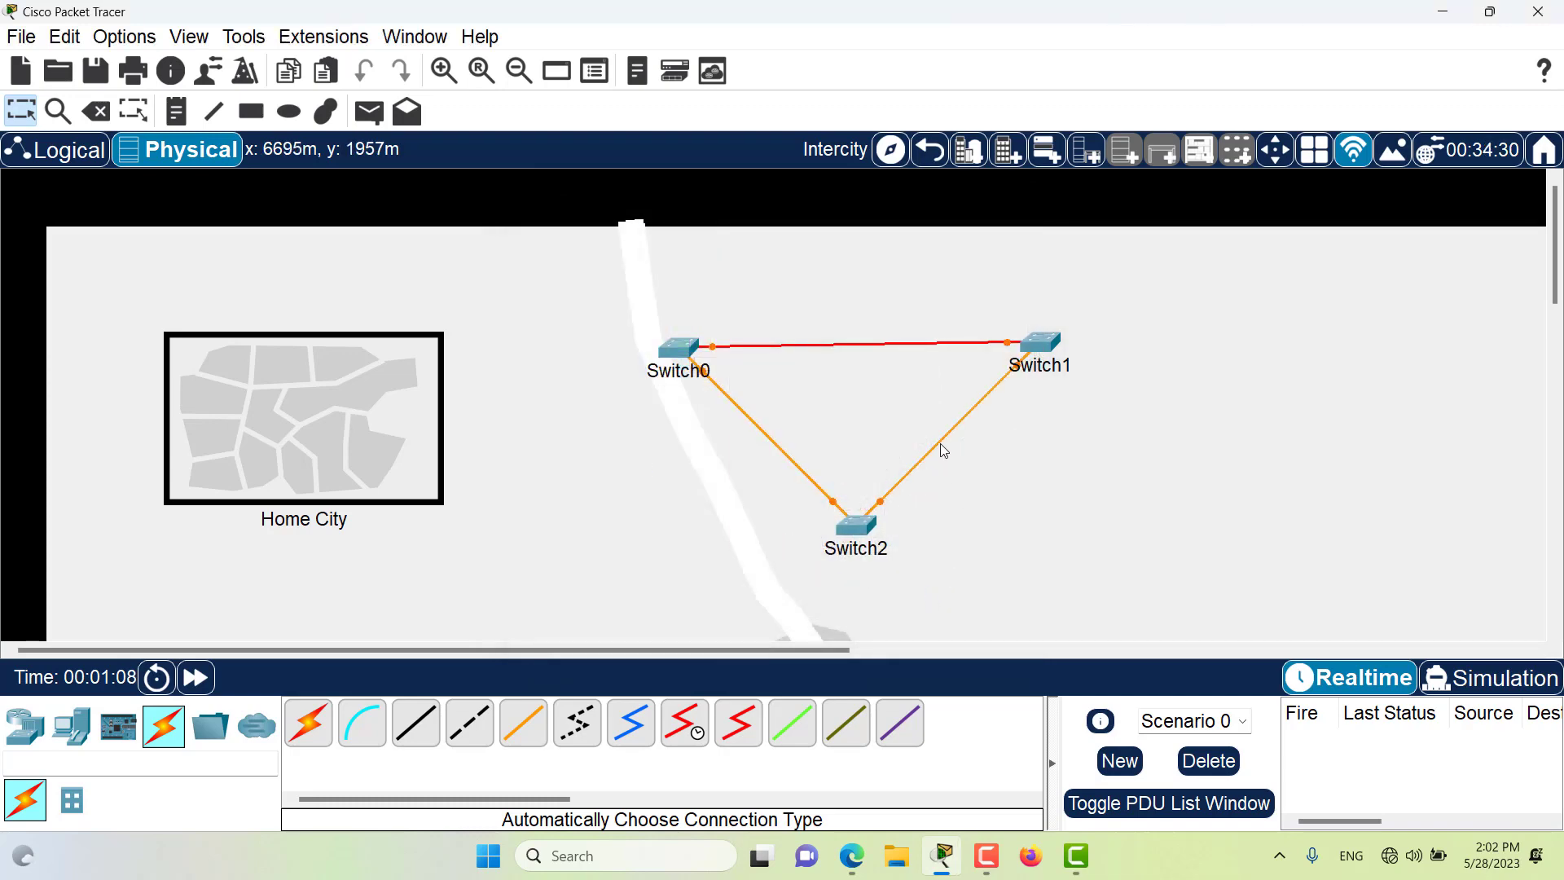
- Color the Switch1–Switch2 cable blue via Color Cable
right_click(941, 451)
left_click(1014, 482)
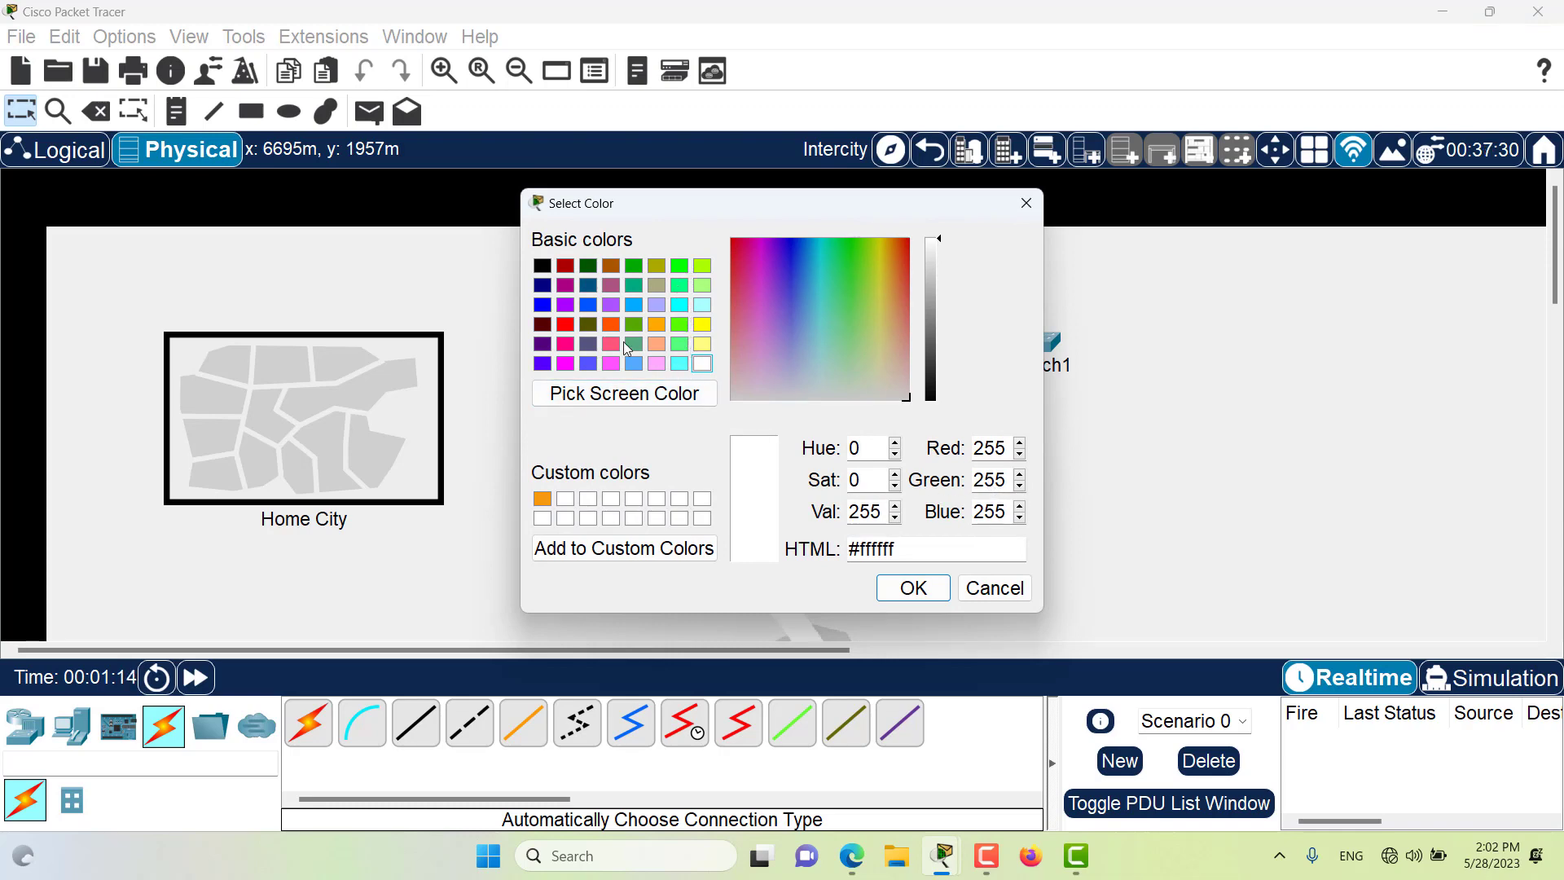
left_click(588, 305)
left_click(912, 588)
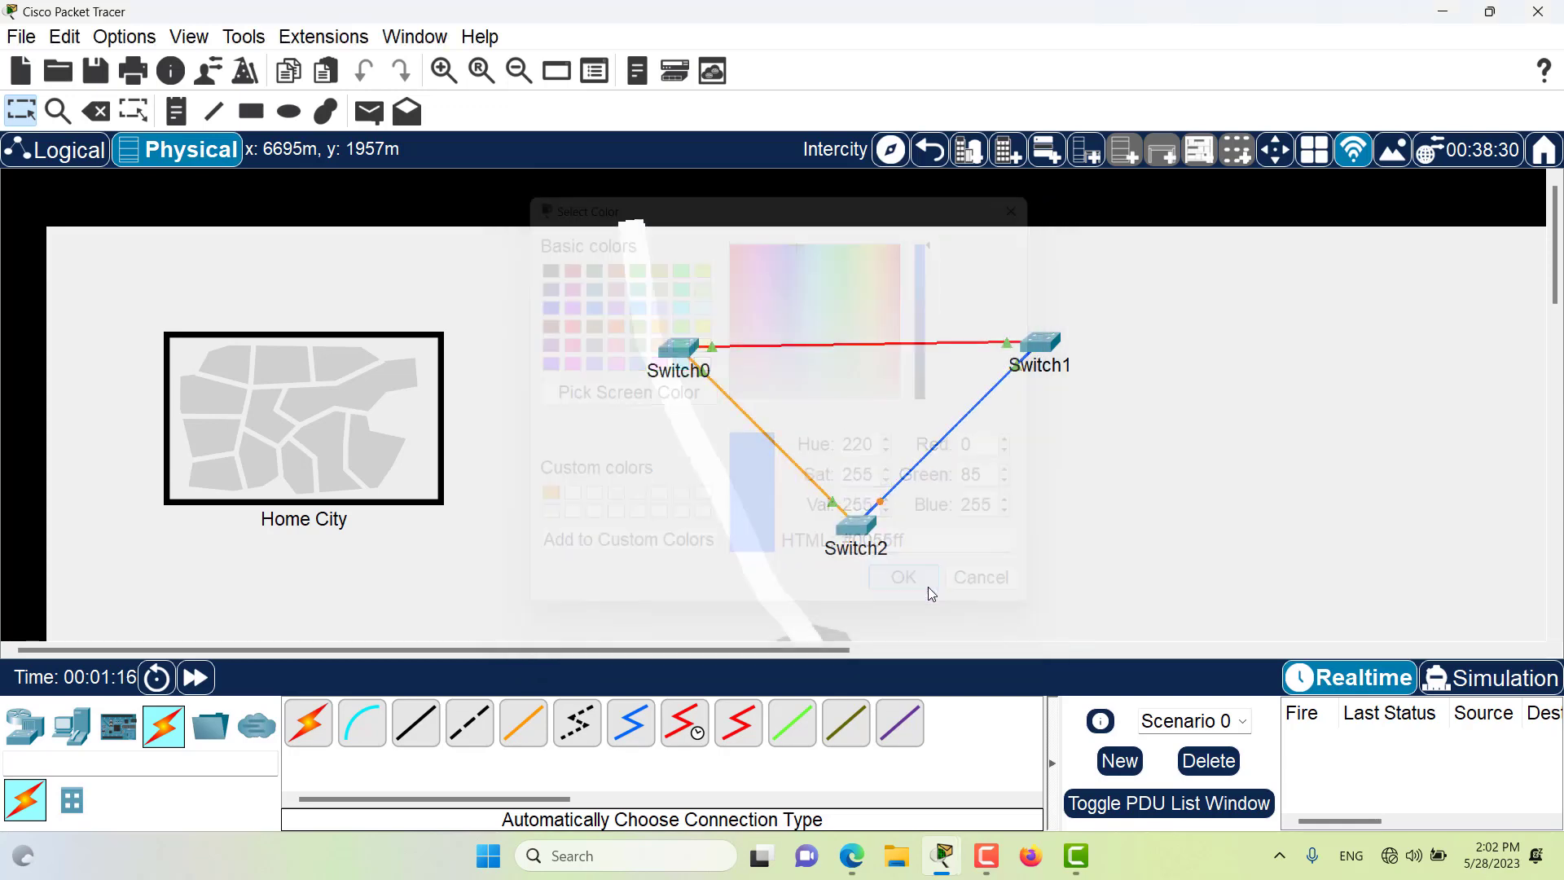
- Color the Switch0–Switch2 cable bright green via Color Cable
right_click(789, 462)
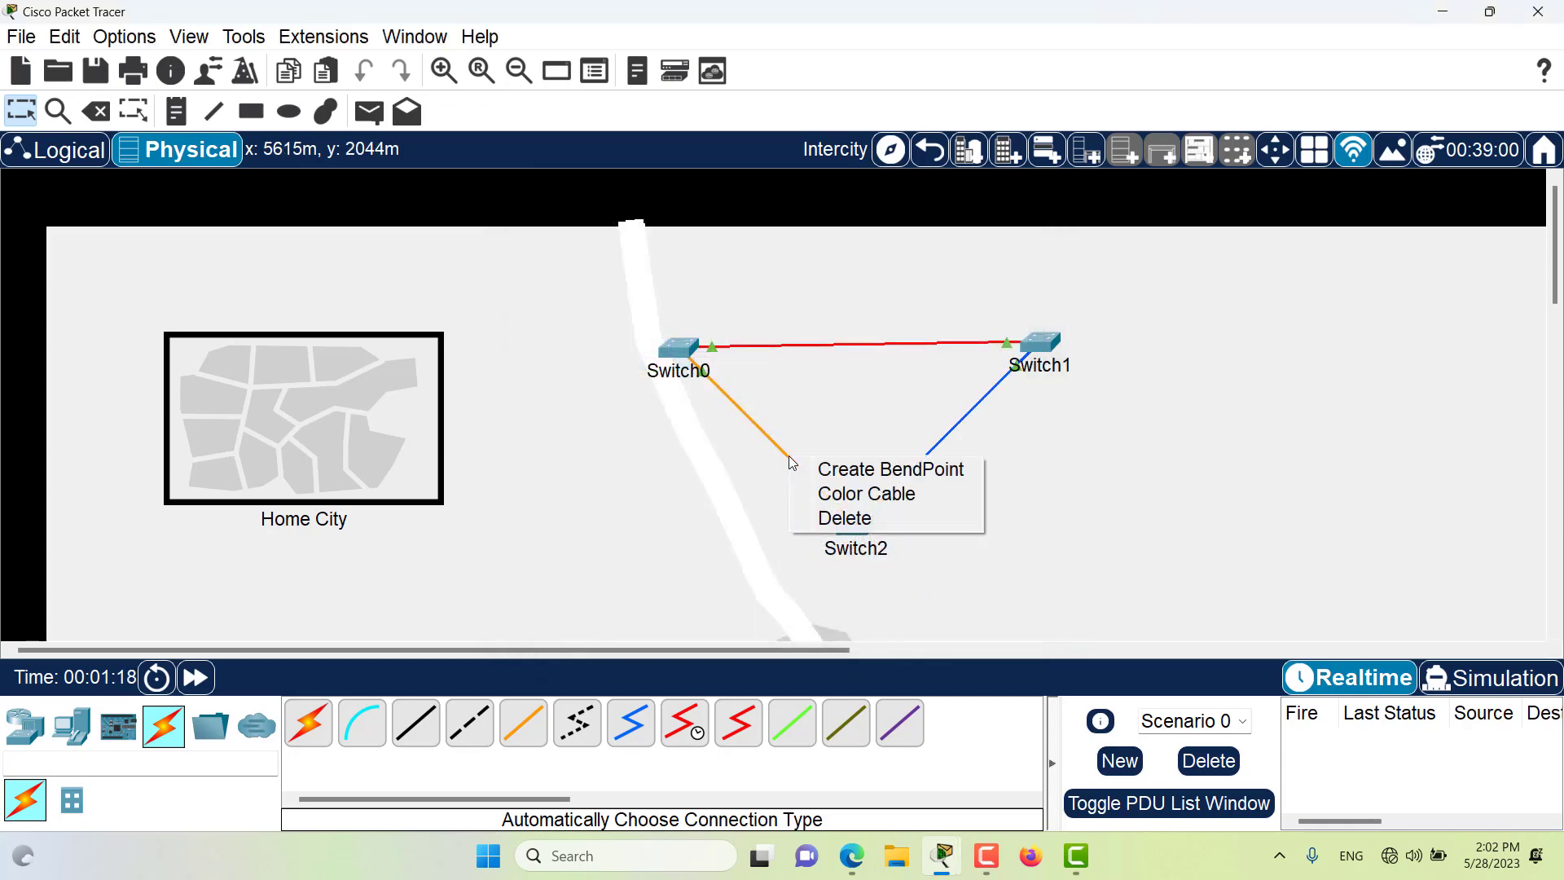
left_click(837, 492)
left_click(681, 266)
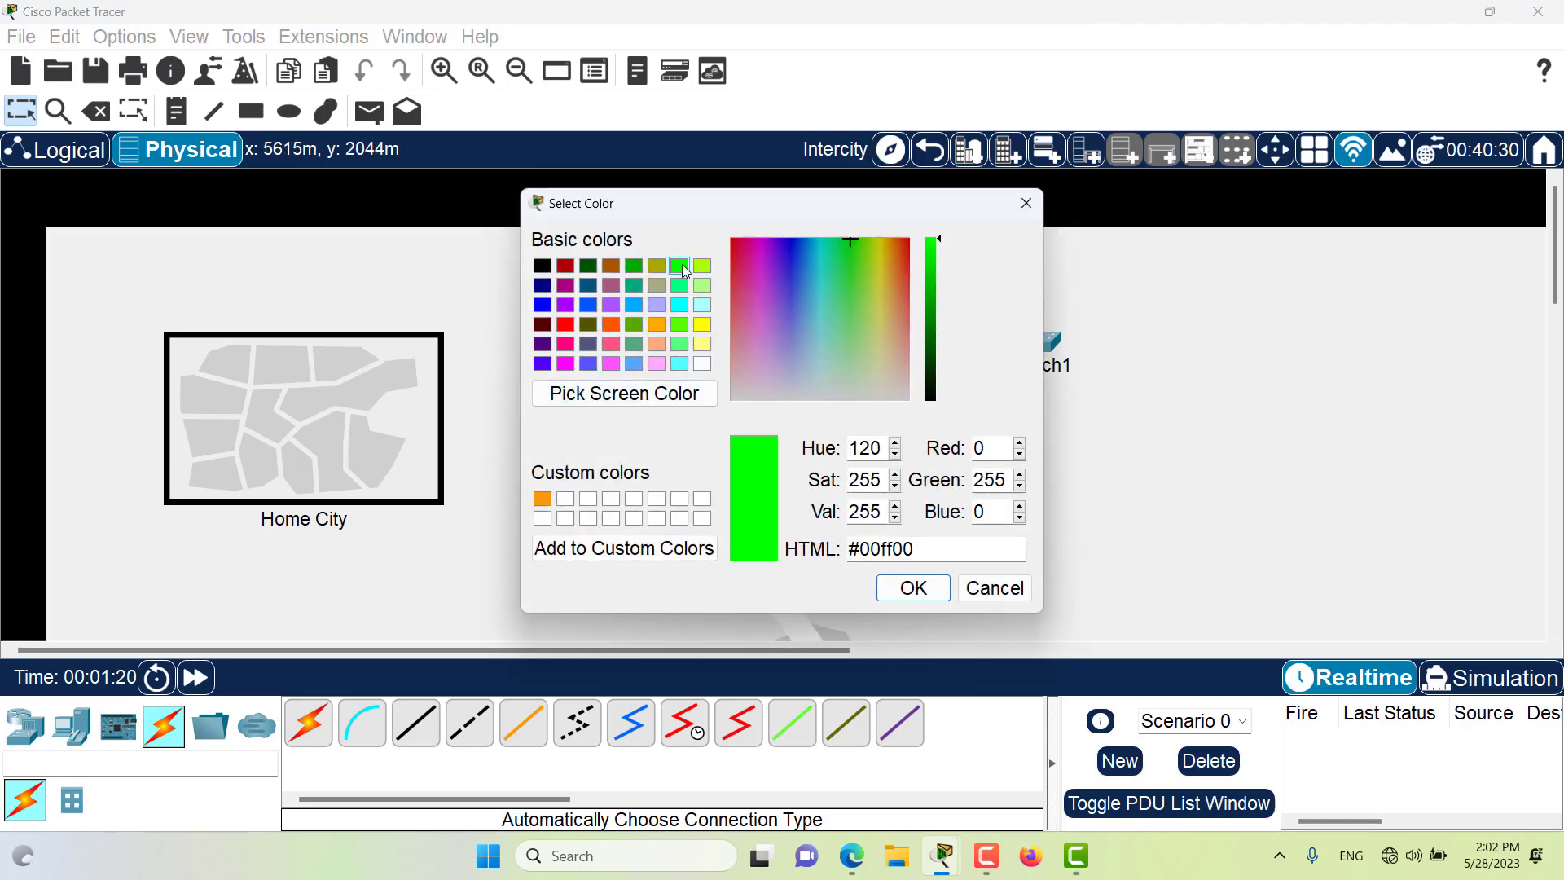
left_click(912, 588)
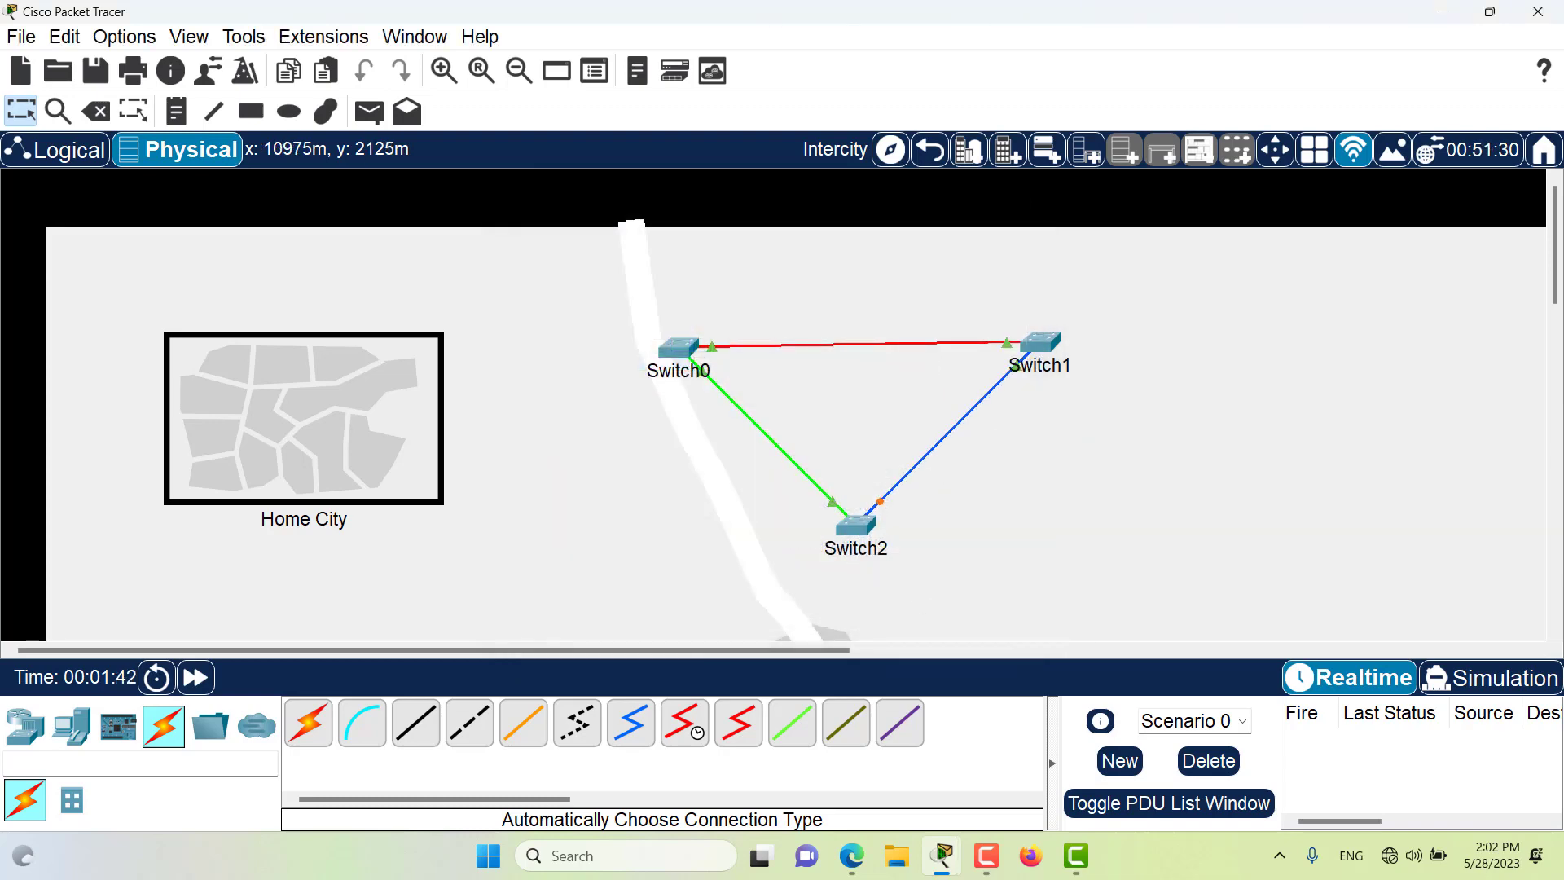